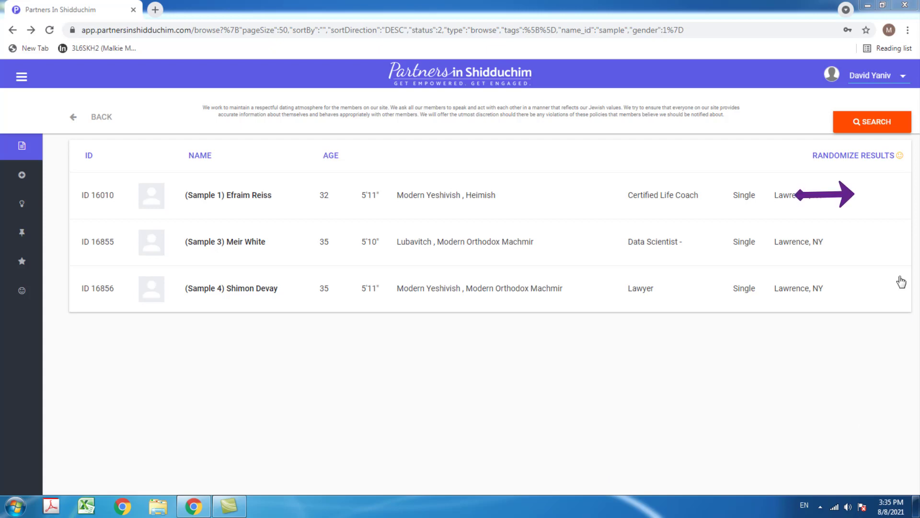
Pin the Sample 1 profile in the search results and open its full profile.
mouse_move(877, 203)
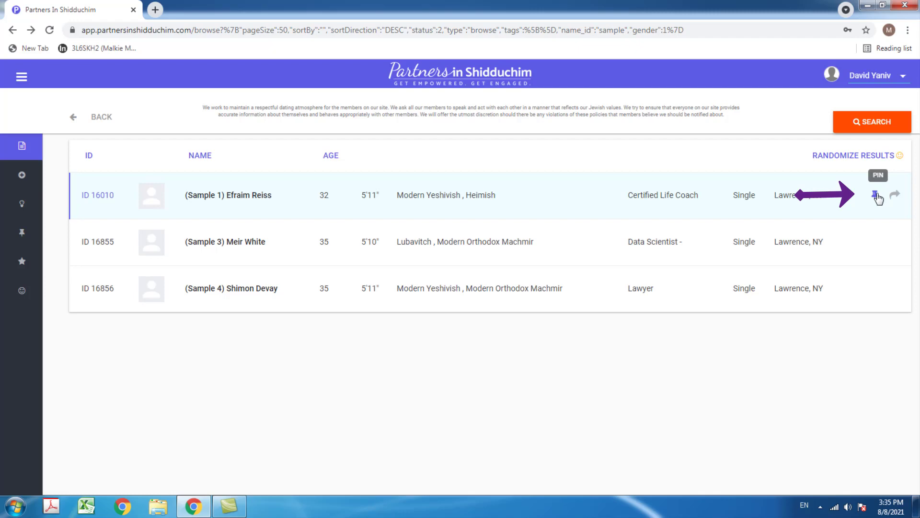
left_click(877, 197)
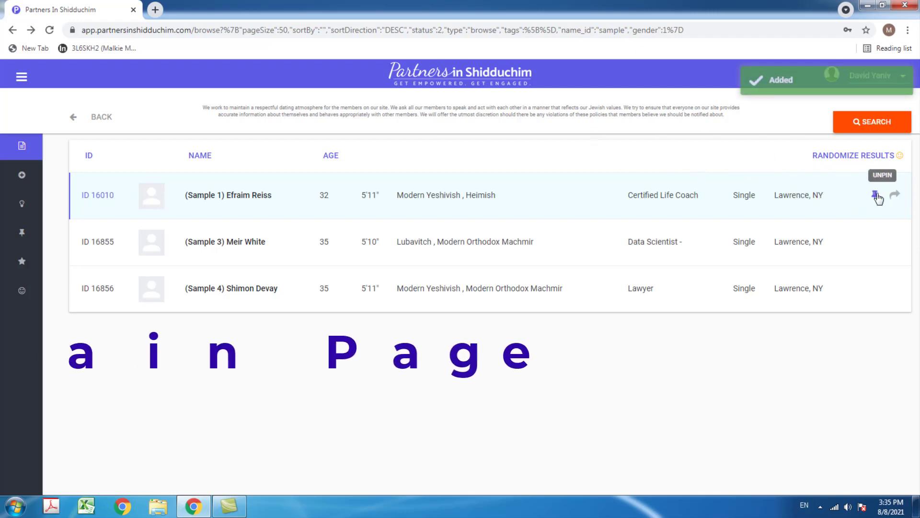
left_click(493, 201)
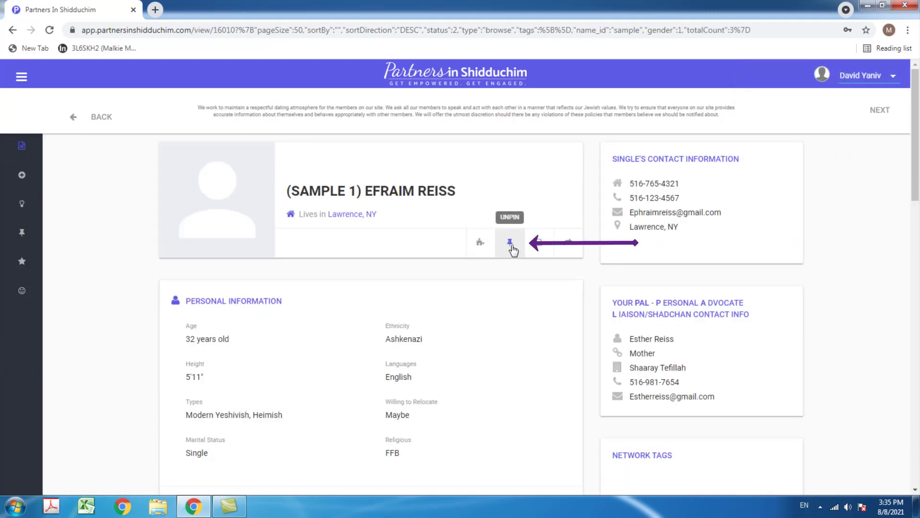
Open the list of pinned profiles and unpin the Sample 1 profile.
mouse_move(19, 233)
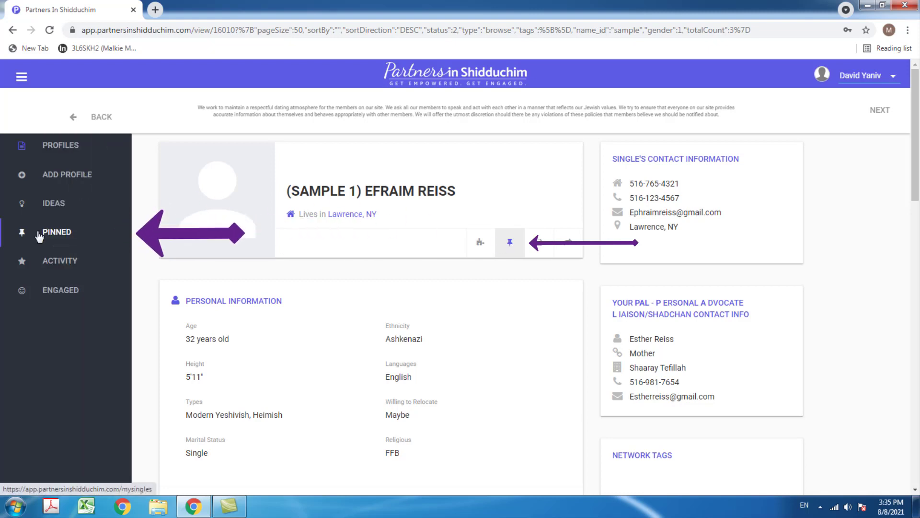
left_click(40, 234)
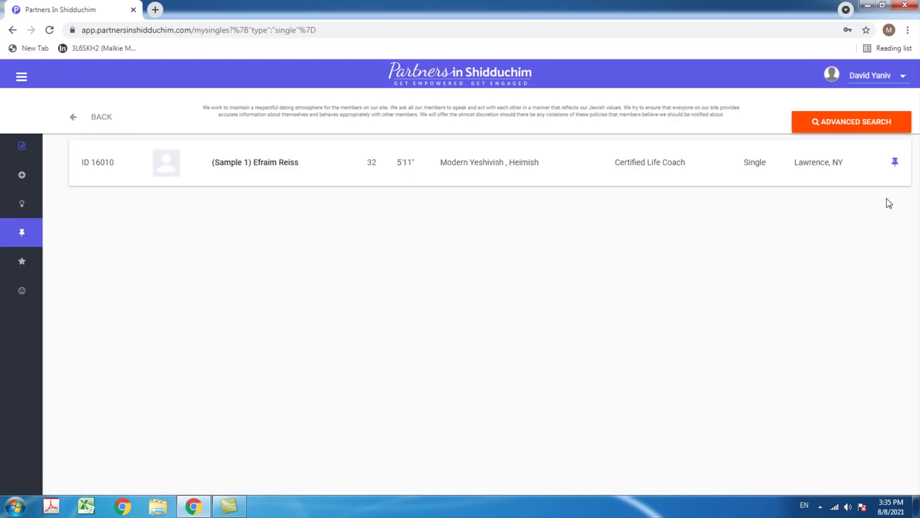
mouse_move(898, 163)
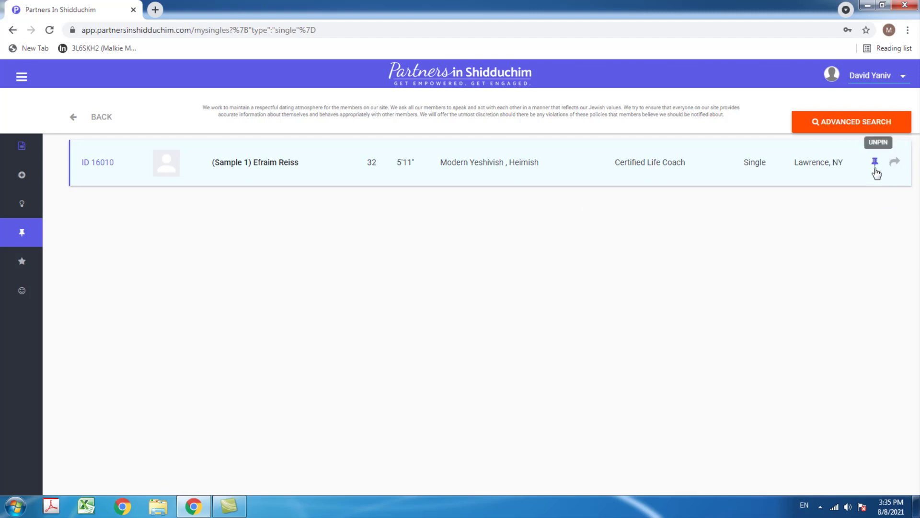
left_click(875, 168)
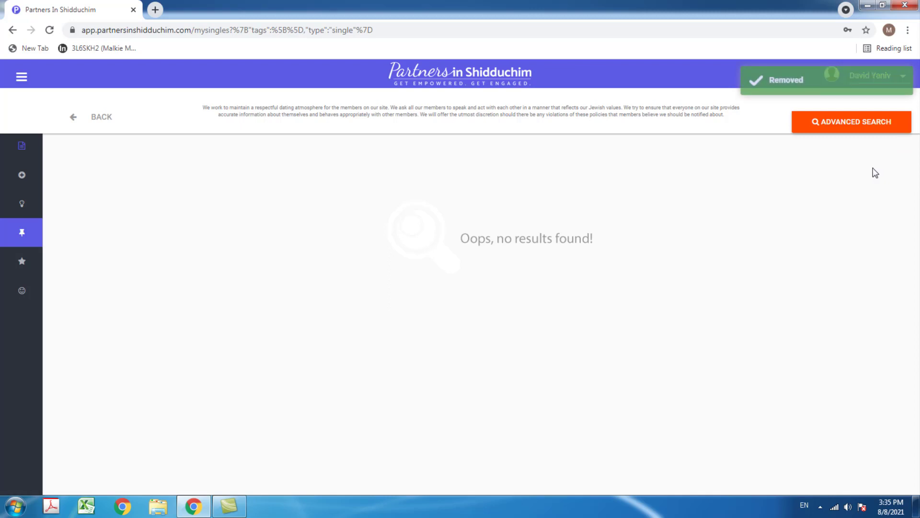
Return through the previously viewed pages to the search results listing the sample profiles.
left_click(74, 120)
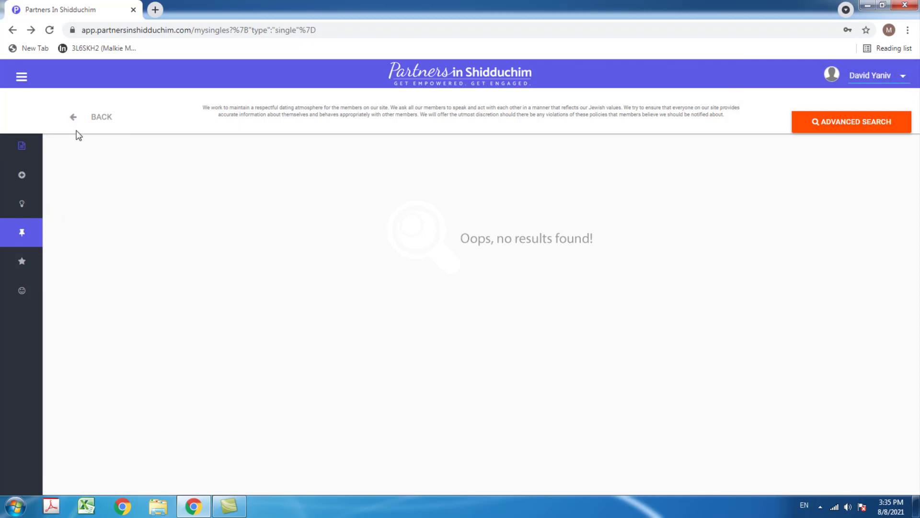
left_click(74, 120)
left_click(75, 123)
left_click(75, 123)
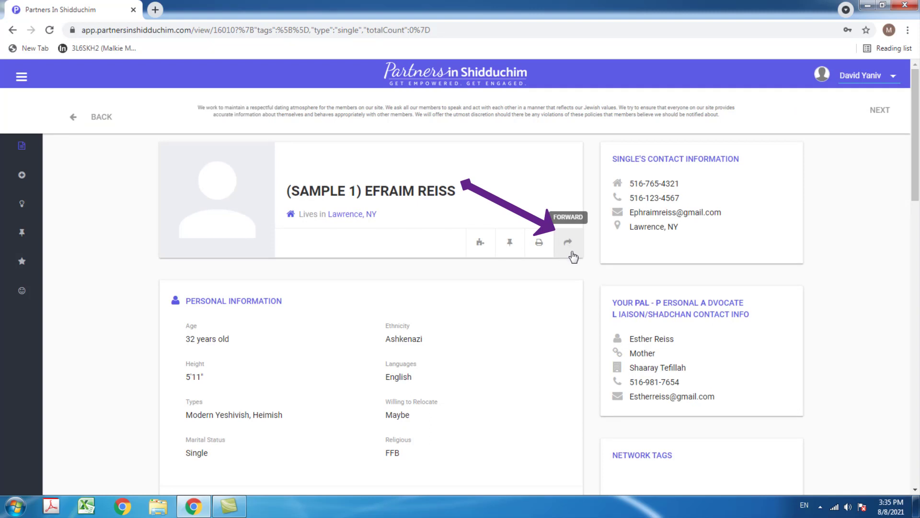
left_click(74, 121)
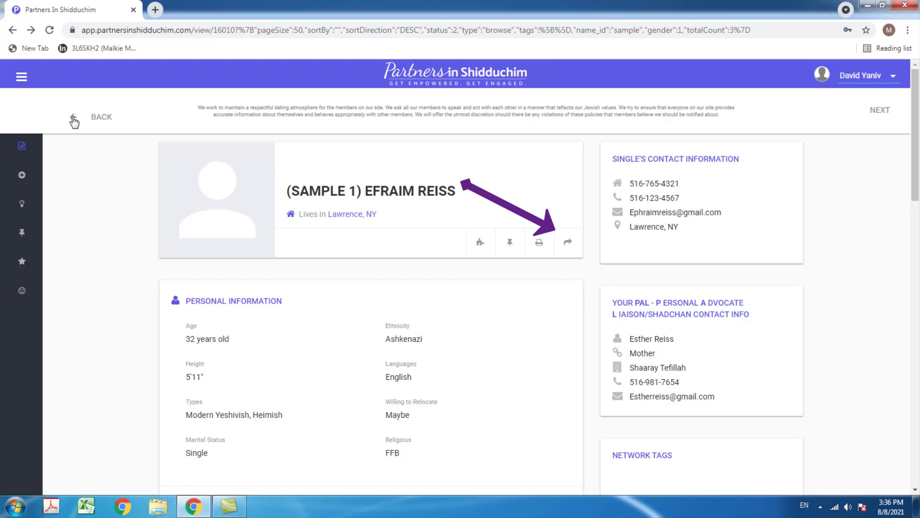
left_click(74, 121)
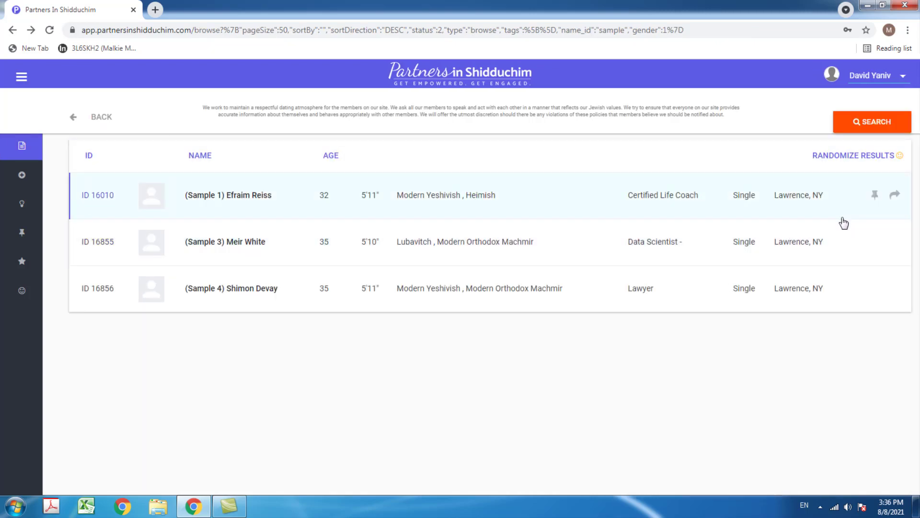
Start forwarding the Sample 1 resume, entering "Me" as the receiver's name and filling in the receiver's e-mail with the suggested support address.
left_click(895, 197)
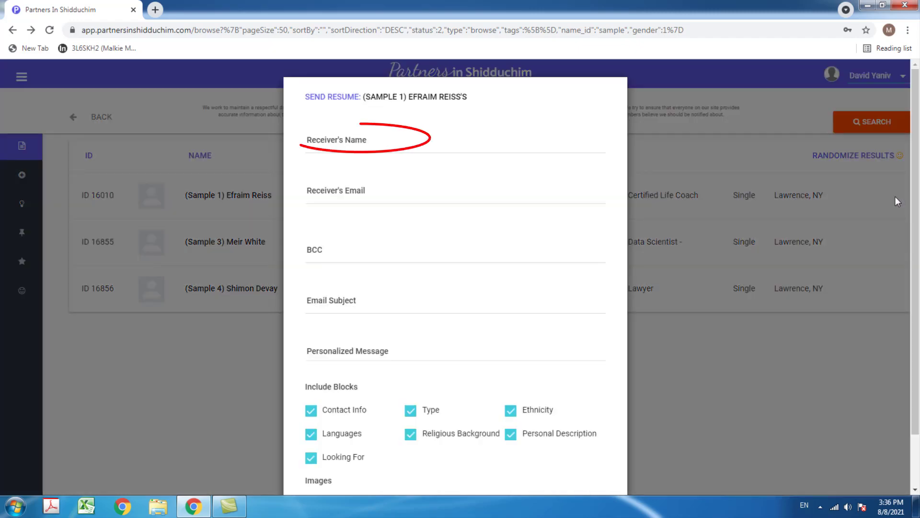
left_click(427, 145)
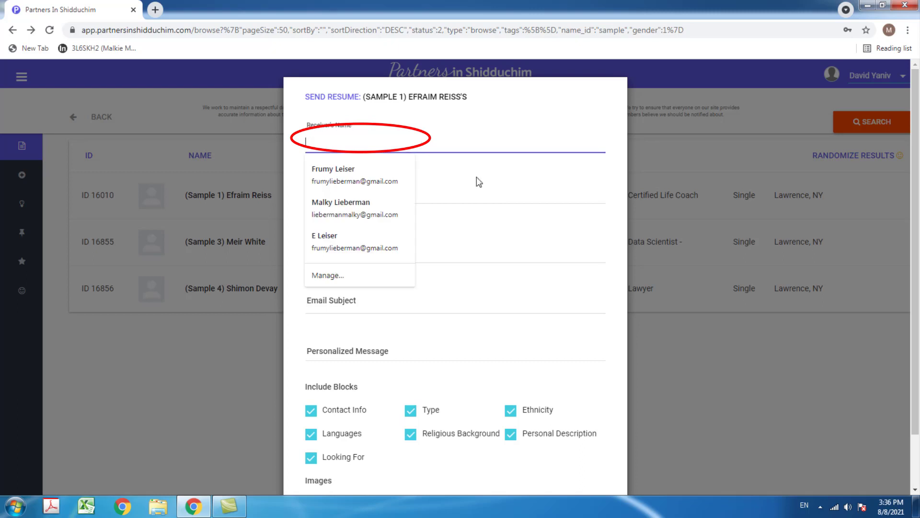
type("M")
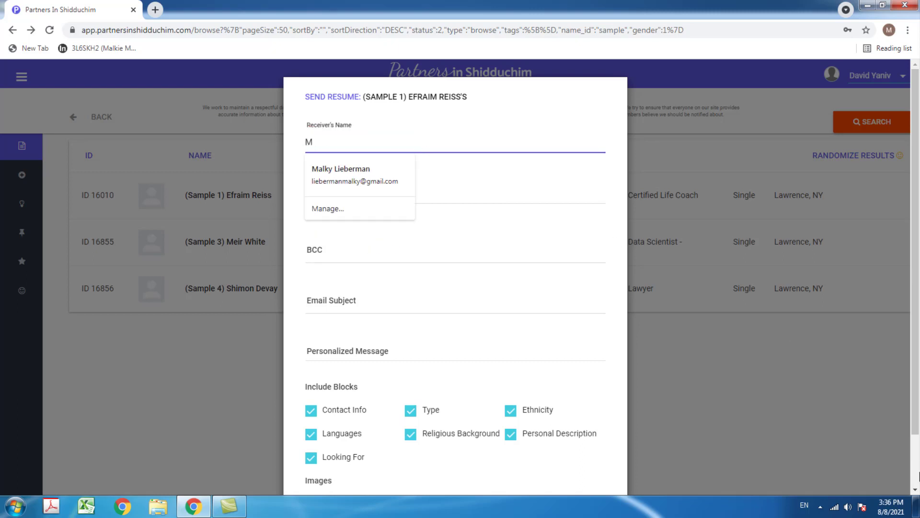
type("e")
key("Tab")
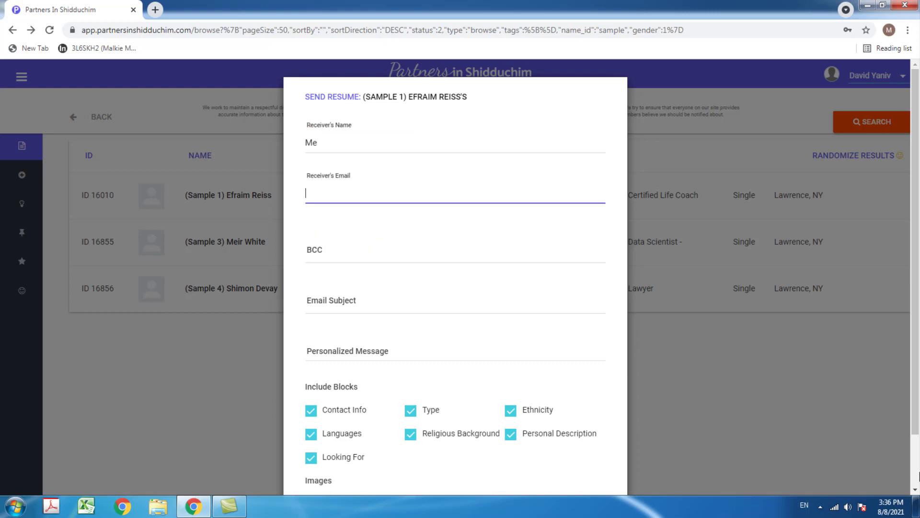
type("support")
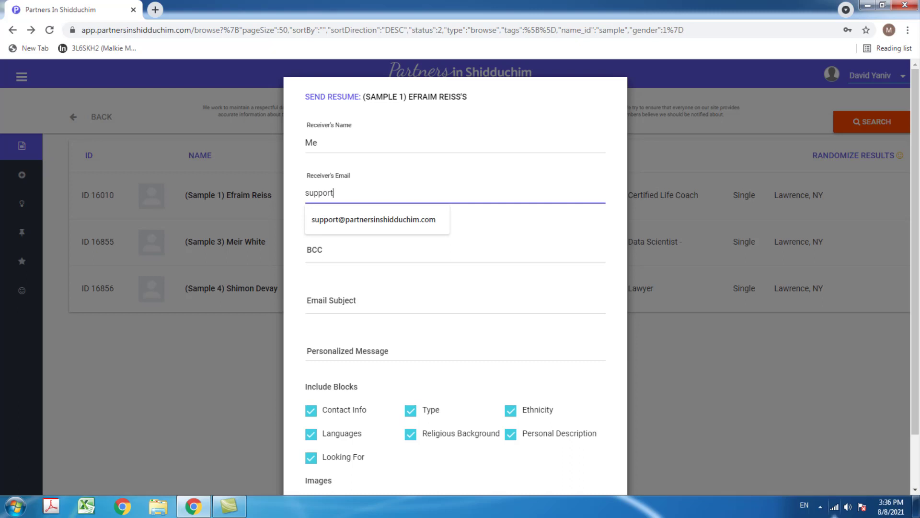
left_click(473, 223)
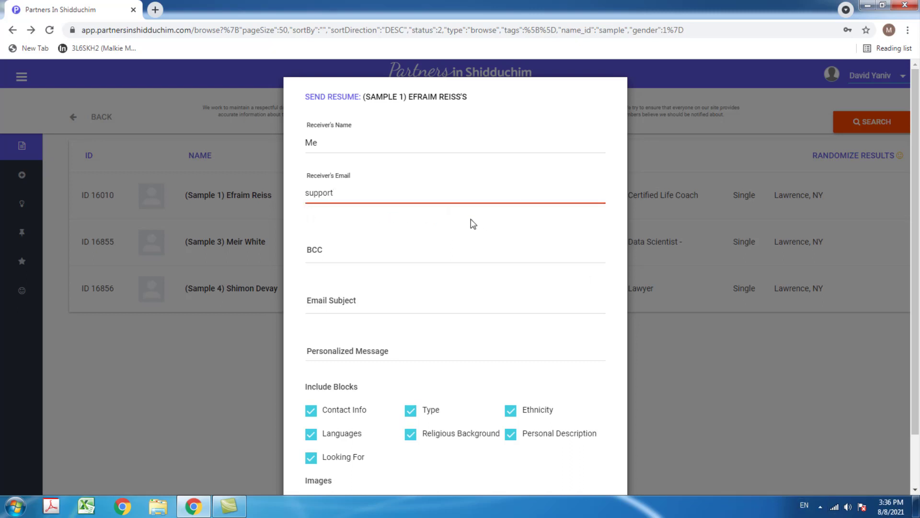
left_click(410, 192)
left_click(362, 219)
Exclude the Ethnicity, Type and Religious Background blocks from the Sample 1 resume and send the email.
scroll(399, 375, "down", 2)
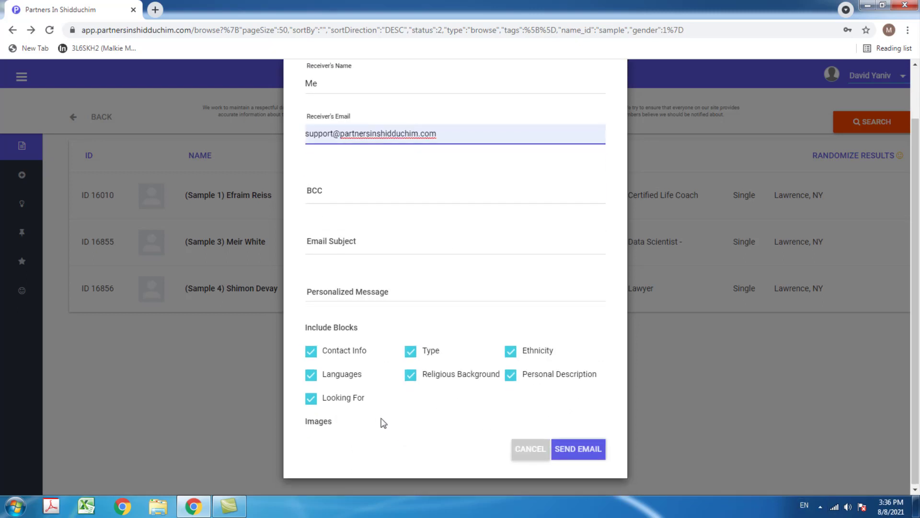
left_click(508, 353)
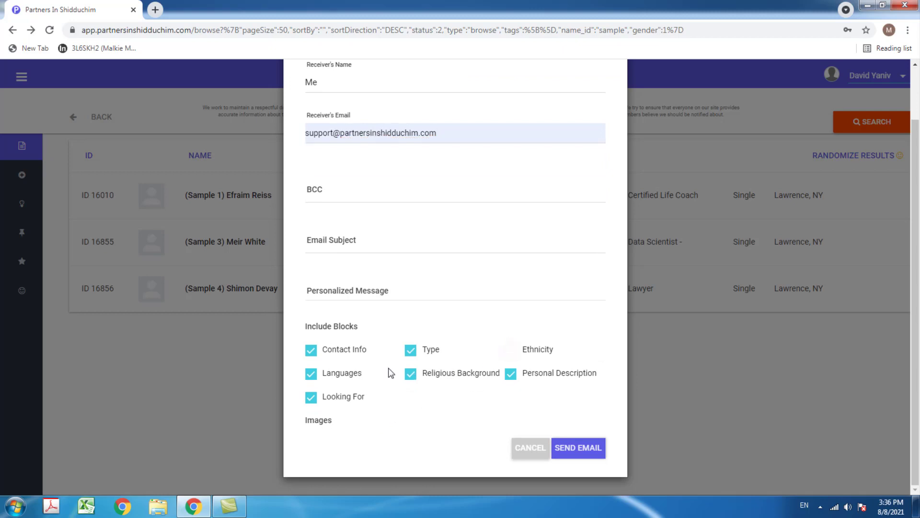
left_click(408, 354)
left_click(411, 373)
left_click(587, 448)
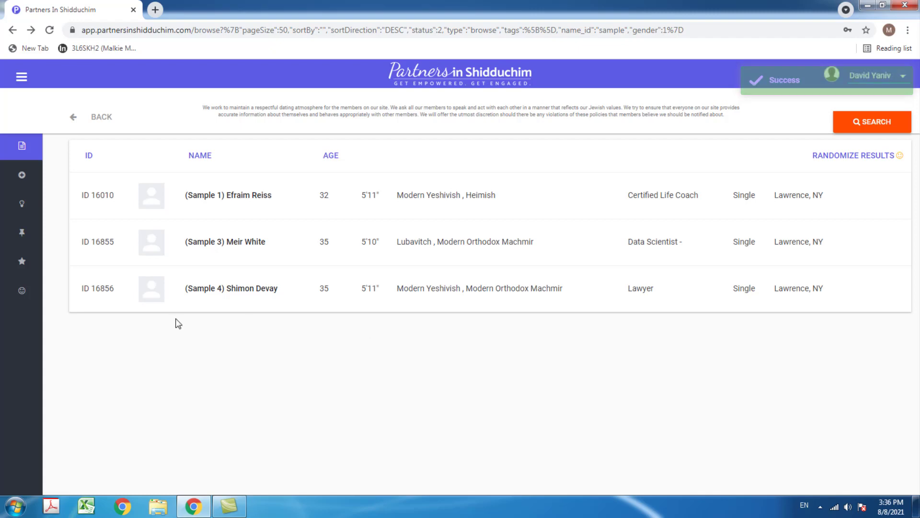
Open the activity page to review the log of sent resumes.
mouse_move(41, 232)
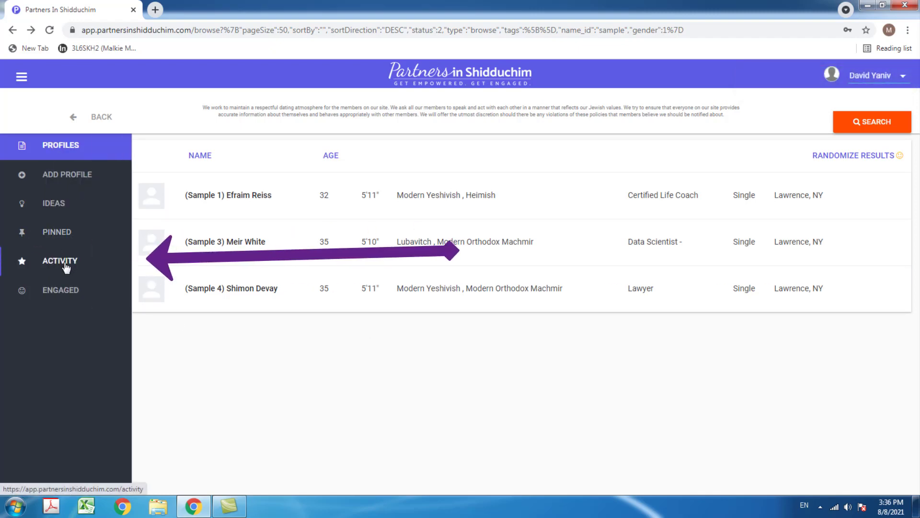
left_click(60, 261)
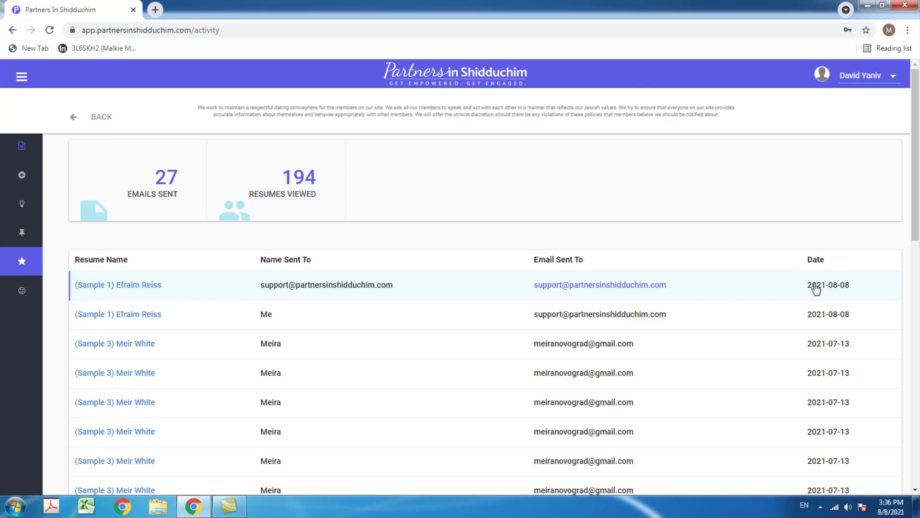
Start a new match idea on the Ideas page, choosing the Sample 3 profile for him and the Sample 2 profile for her.
mouse_move(46, 236)
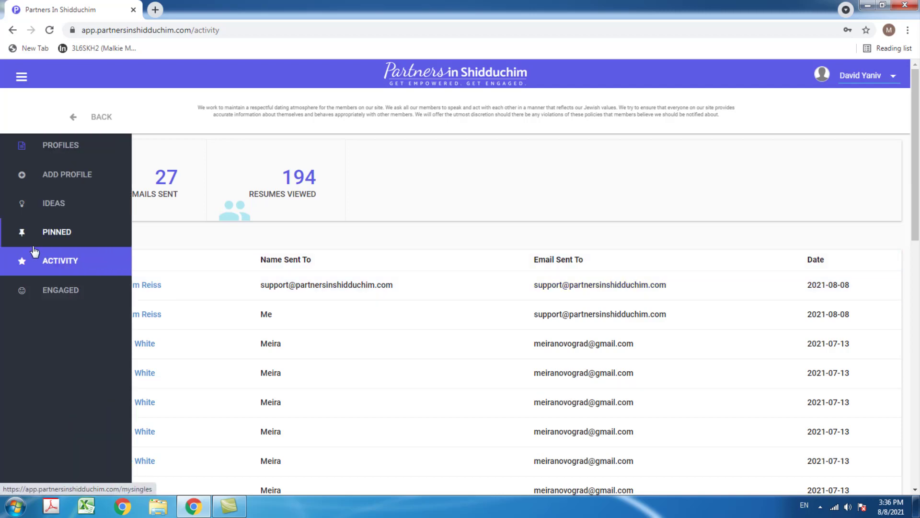
left_click(61, 213)
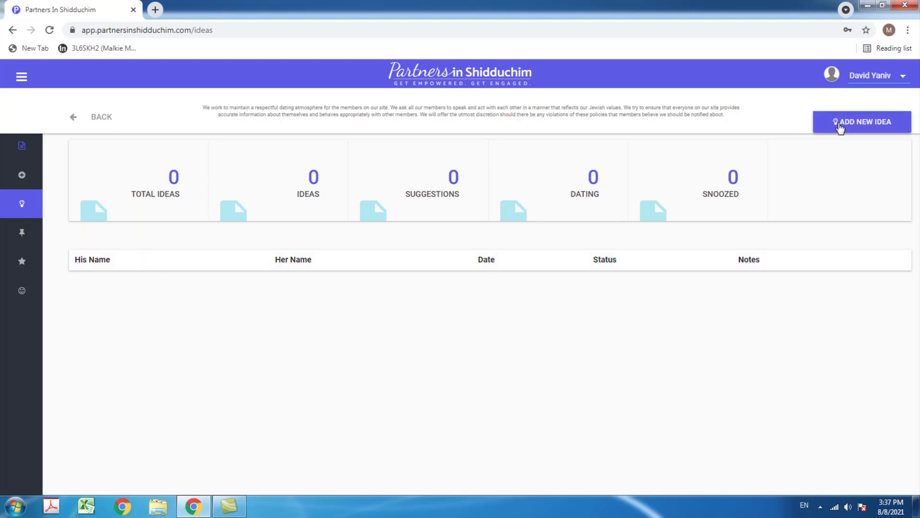
left_click(840, 125)
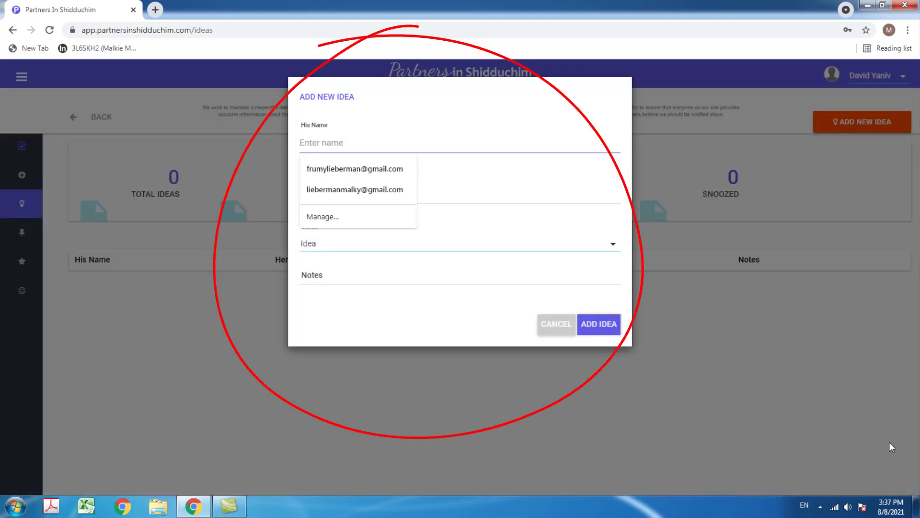
type("sam")
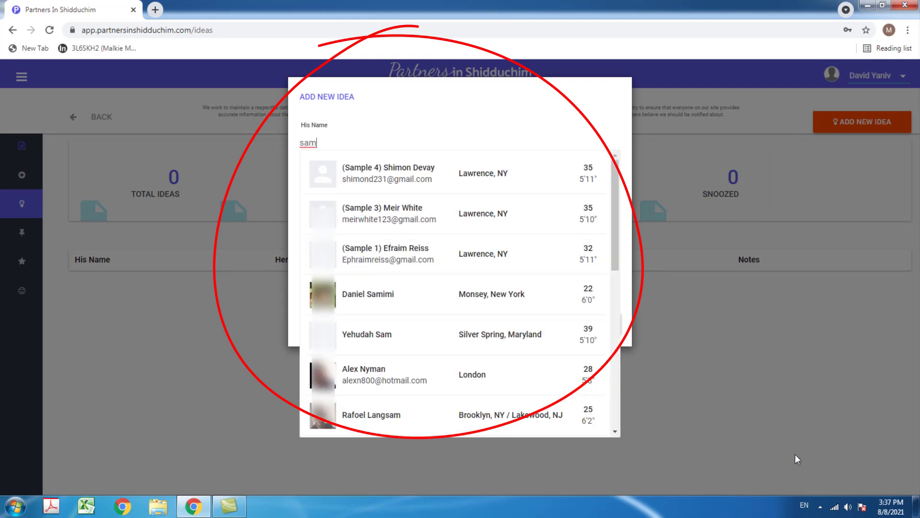
left_click(417, 220)
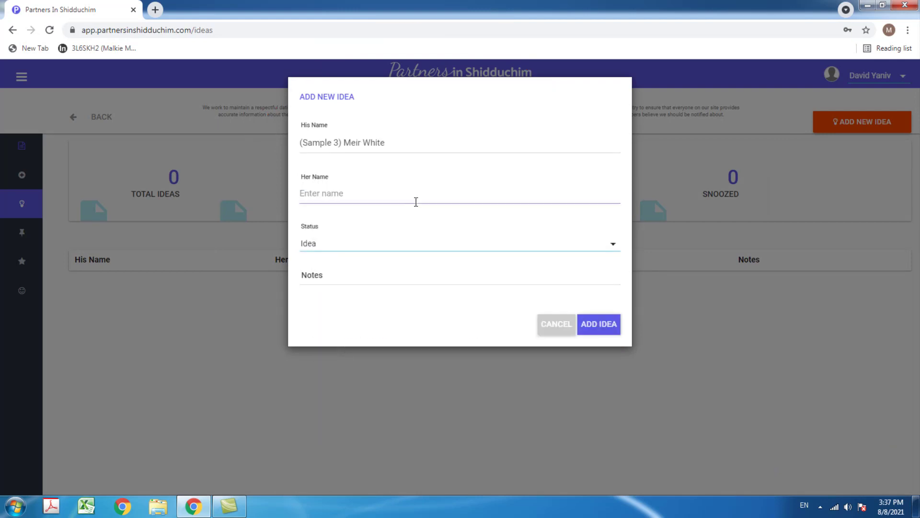
left_click(416, 202)
type("sam")
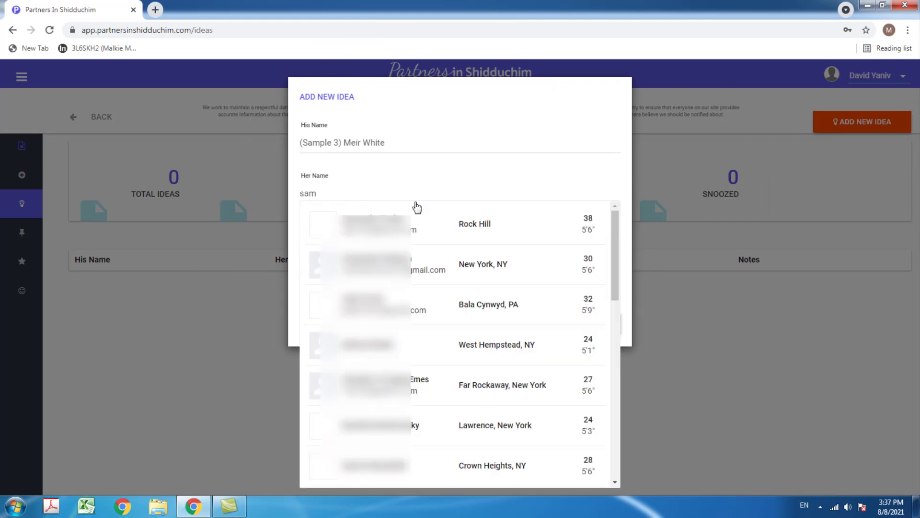
type("pl")
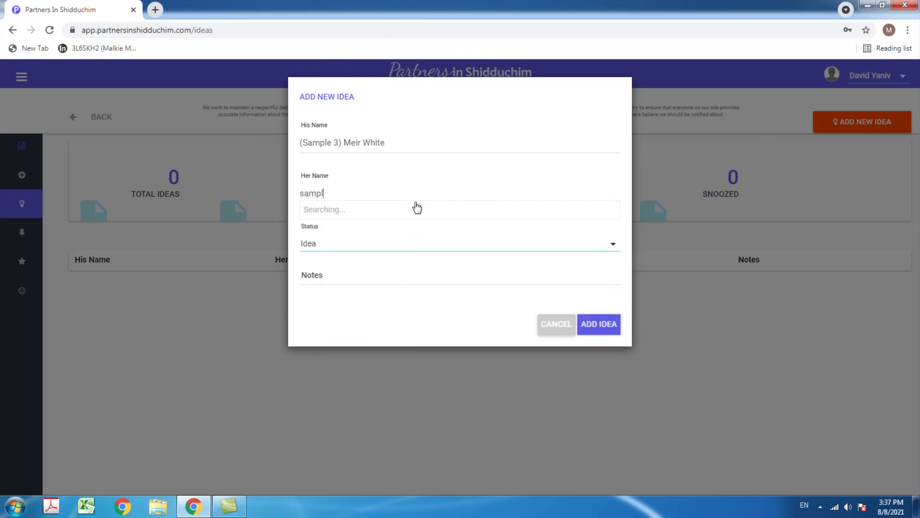
left_click(414, 229)
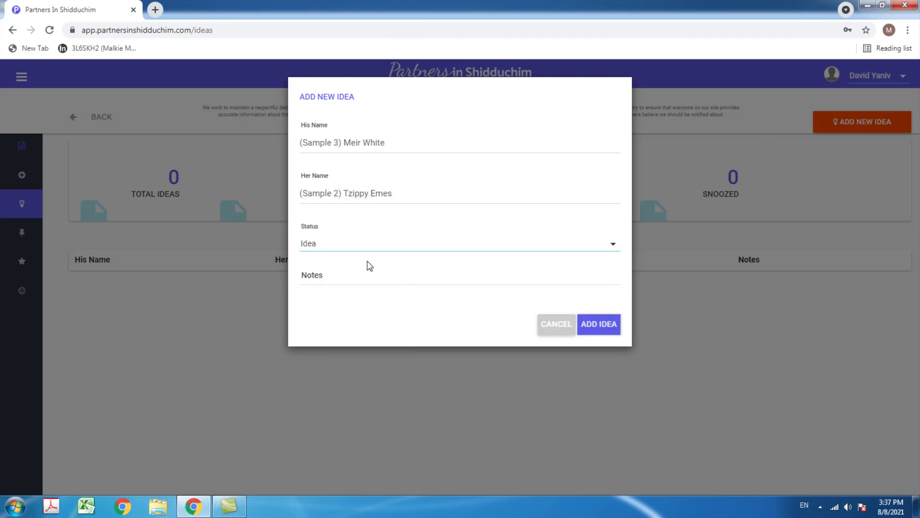
Review the available statuses and set the new idea's status to Suggested to both.
left_click(361, 247)
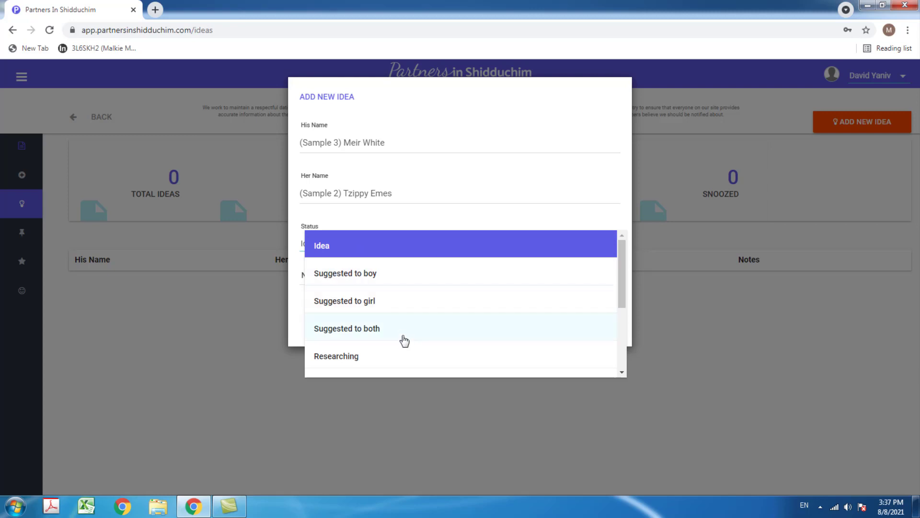
scroll(404, 341, "down", 1)
scroll(394, 330, "down", 1)
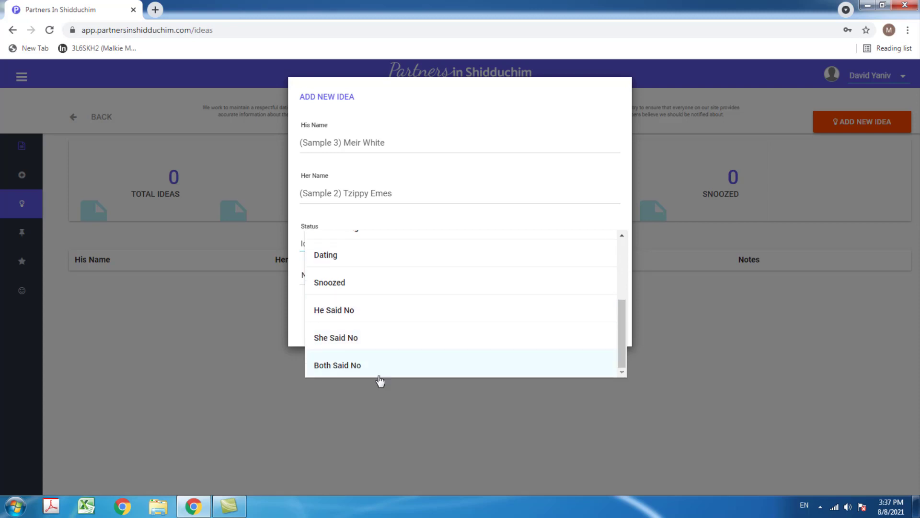
scroll(386, 333, "up", 3)
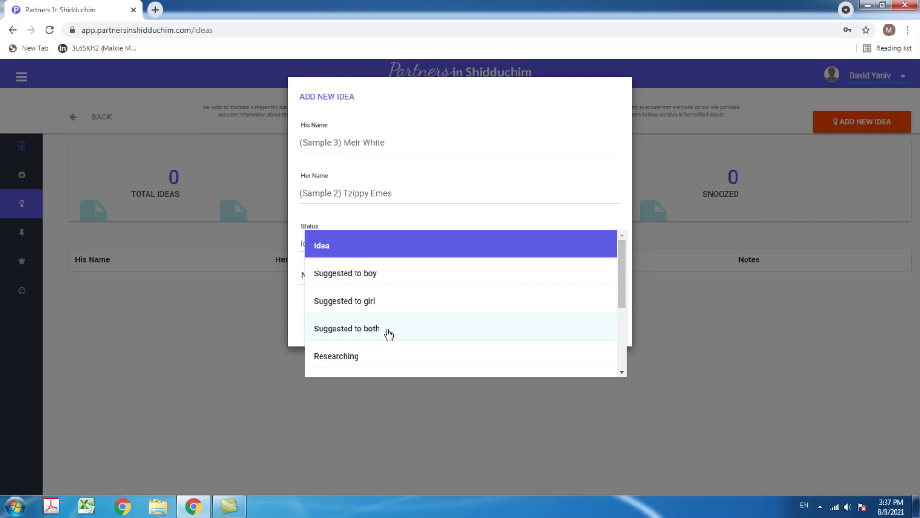
left_click(386, 335)
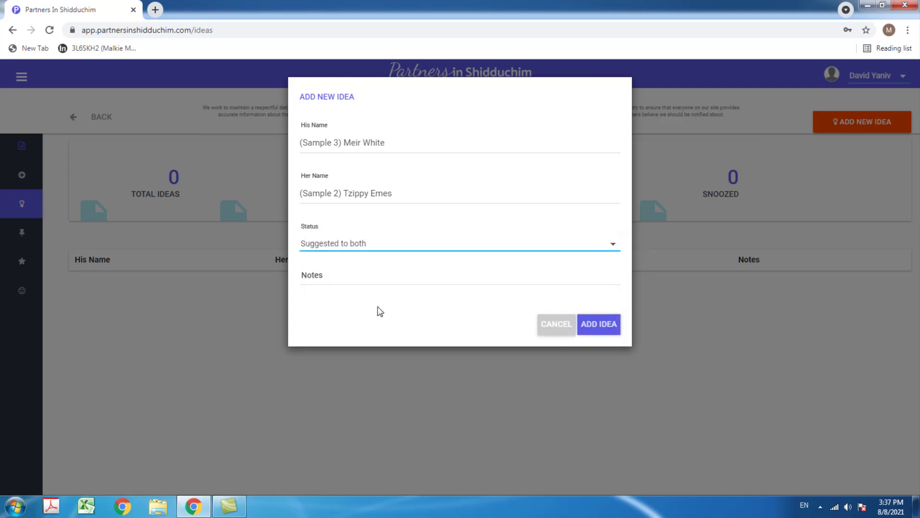
Enter the note "Suggested idea to both via email. Awaiting replies." and save the new idea.
left_click(384, 280)
type("Su")
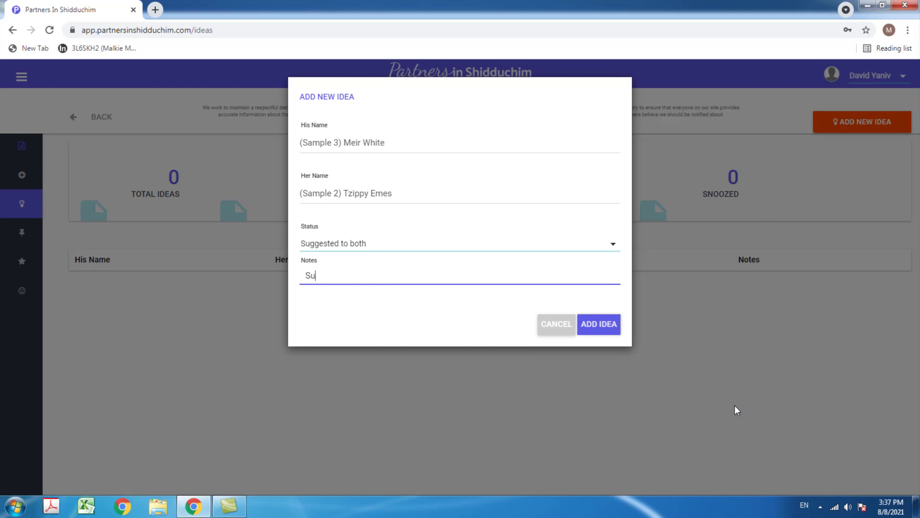
type("ggested idea to both via email.")
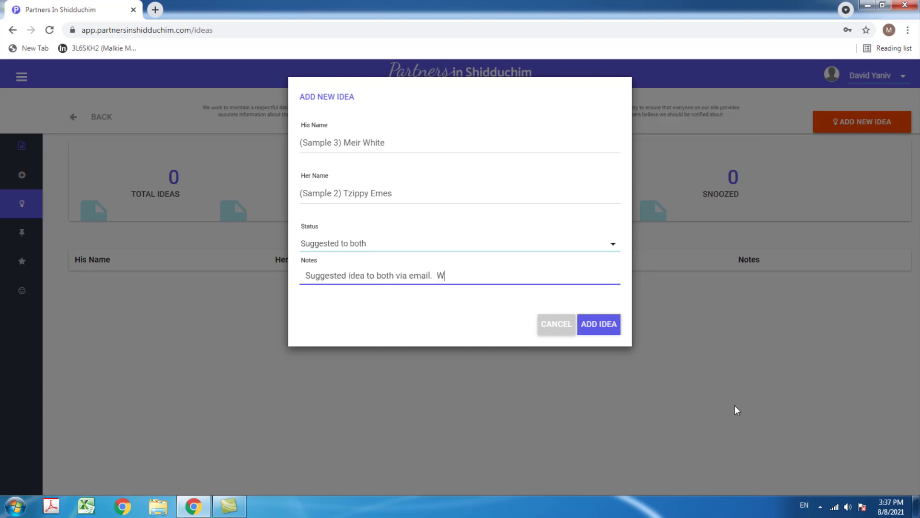
type("  Awaiting replies.")
left_click(614, 329)
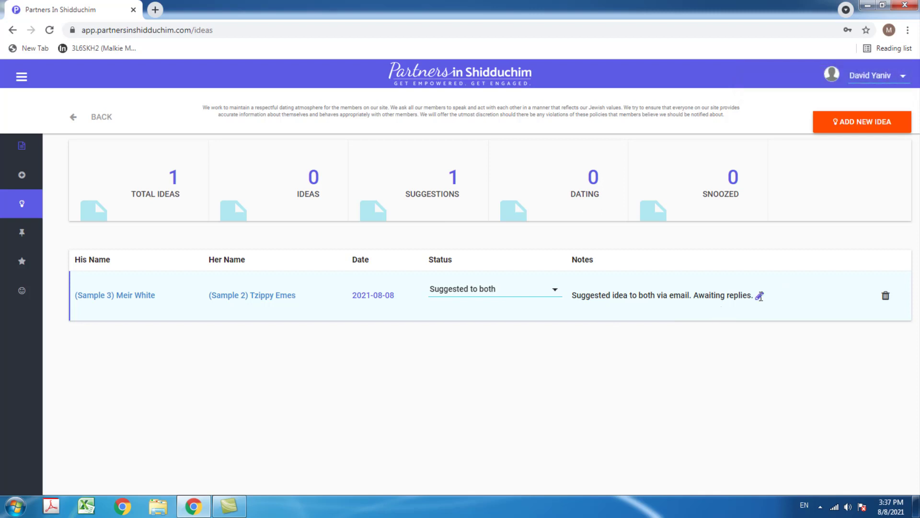
Check the status choices available for the saved idea in the ideas list.
left_click(652, 298)
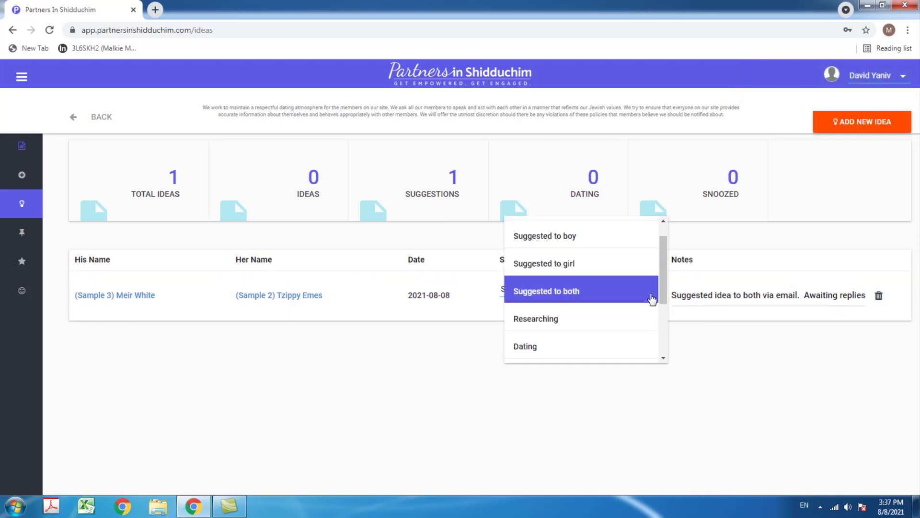
left_click(749, 296)
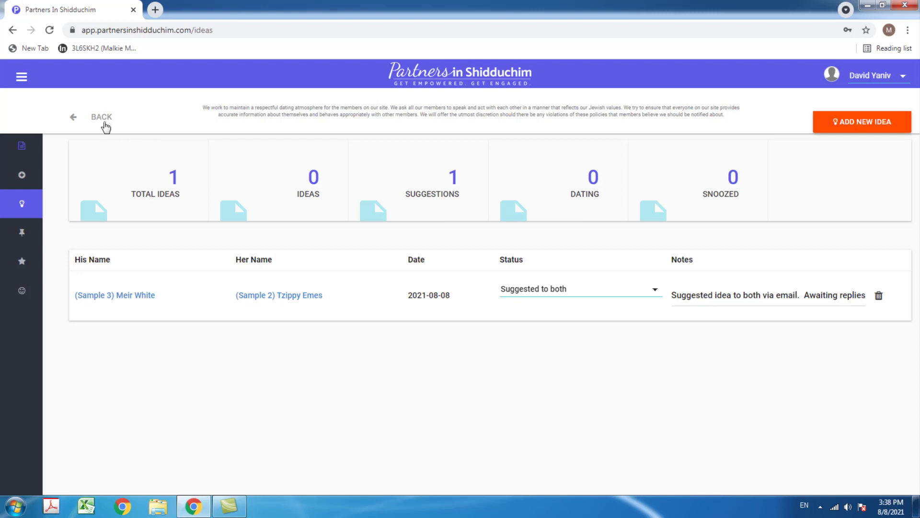
Return to the profile results and review the Sample 3 profile, from its references to its PAL/shadchan contact information.
left_click(102, 119)
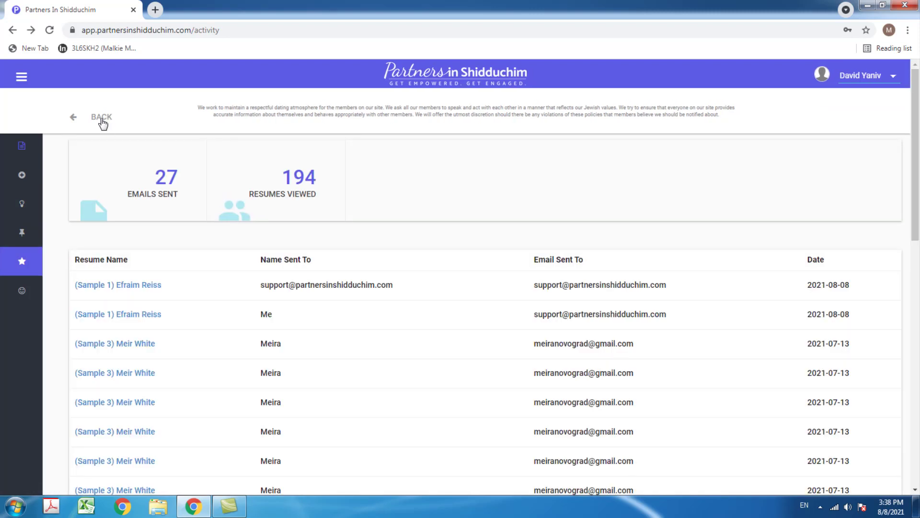
left_click(102, 121)
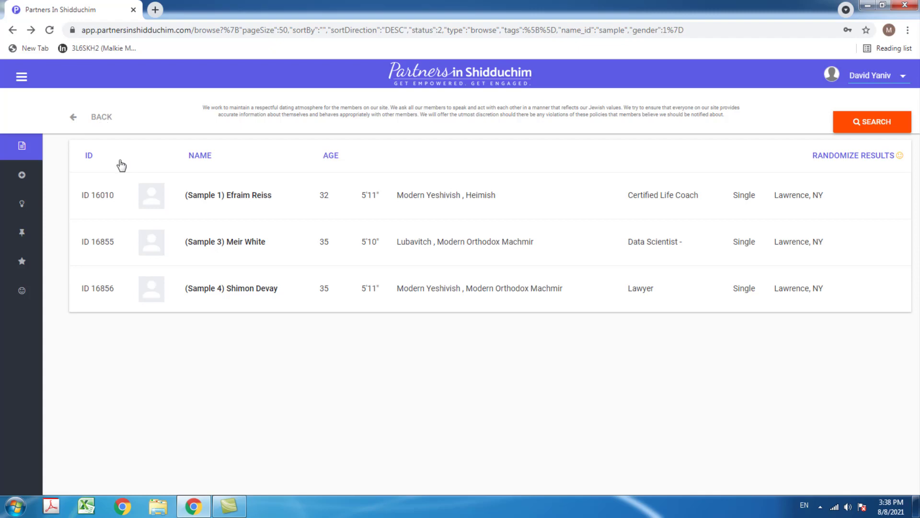
left_click(263, 234)
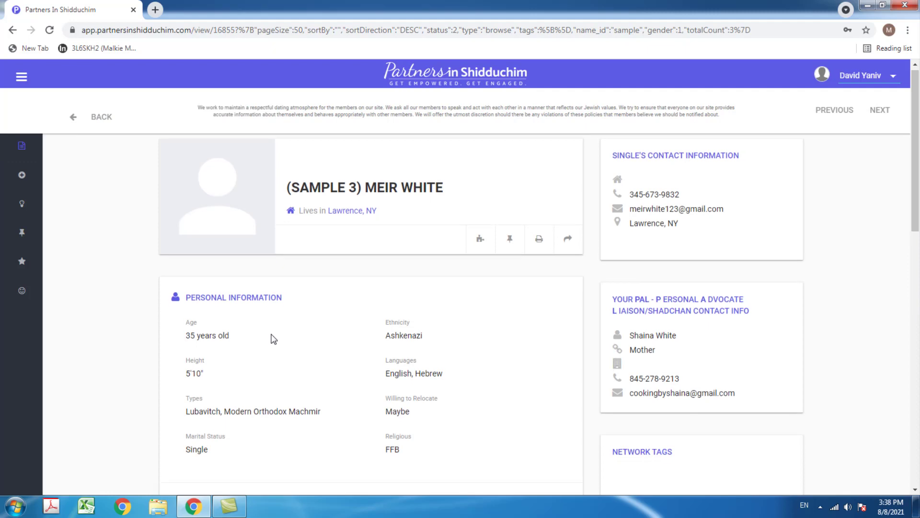
scroll(273, 339, "down", 10)
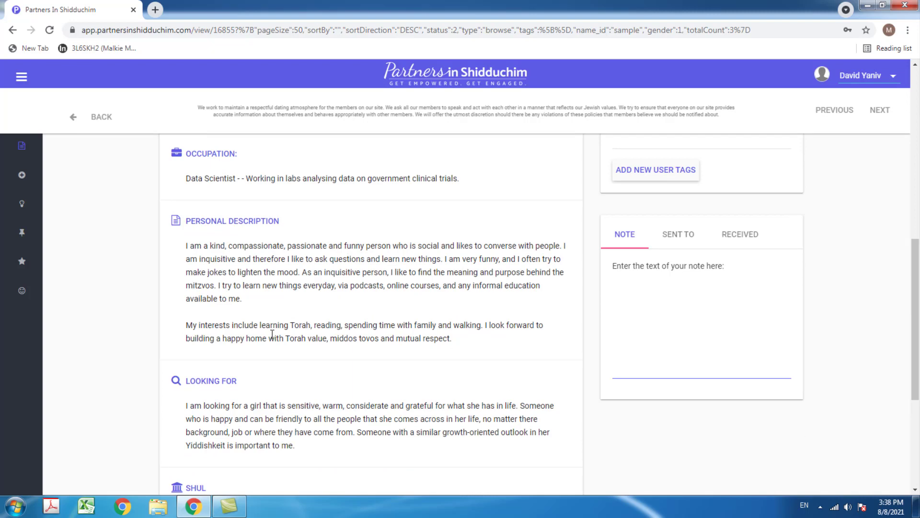
scroll(271, 334, "down", 5)
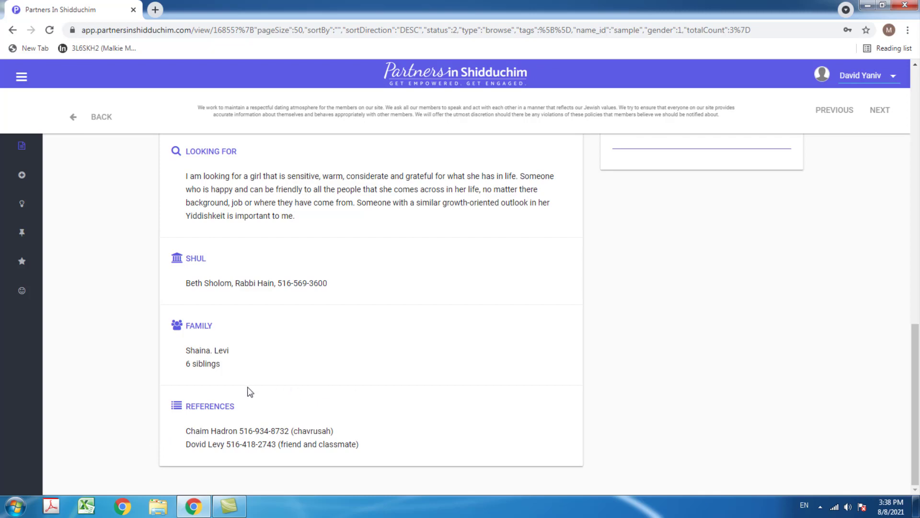
scroll(440, 325, "up", 12)
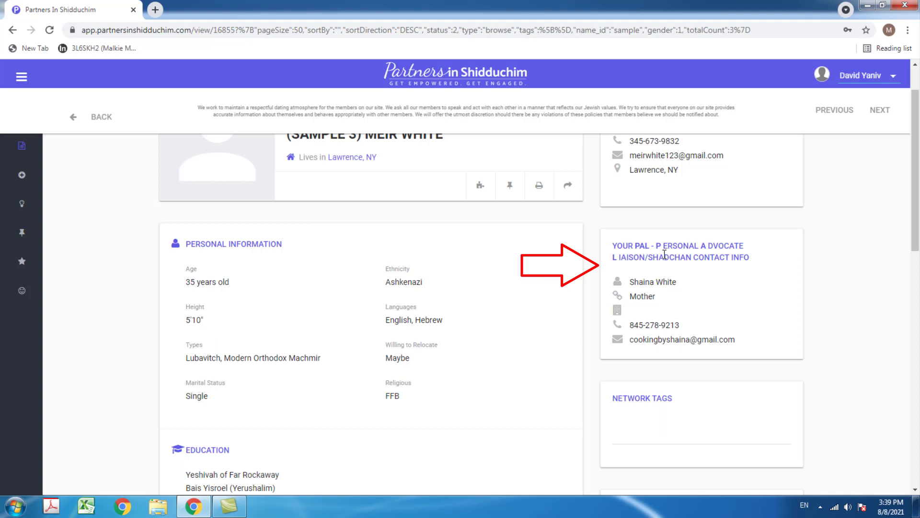
left_click(74, 117)
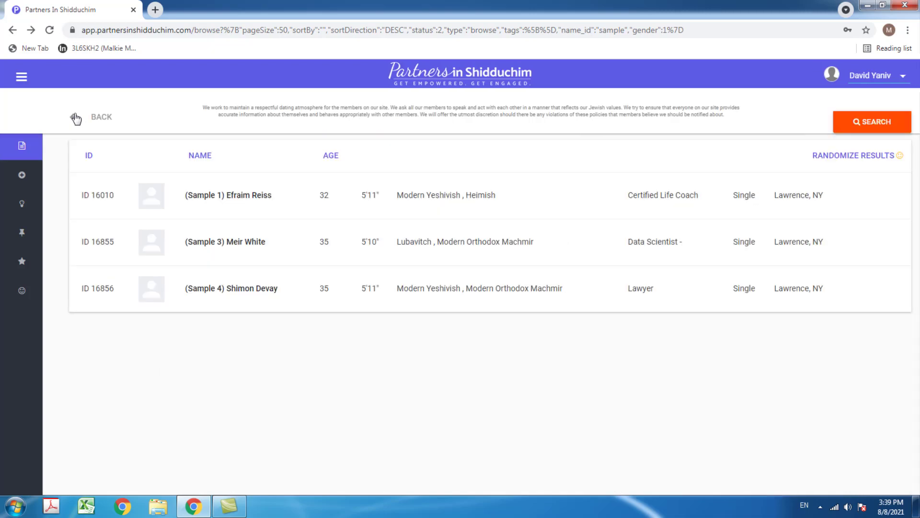
Open the form for creating a single's profile and look through its introduction and personal information fields.
mouse_move(27, 195)
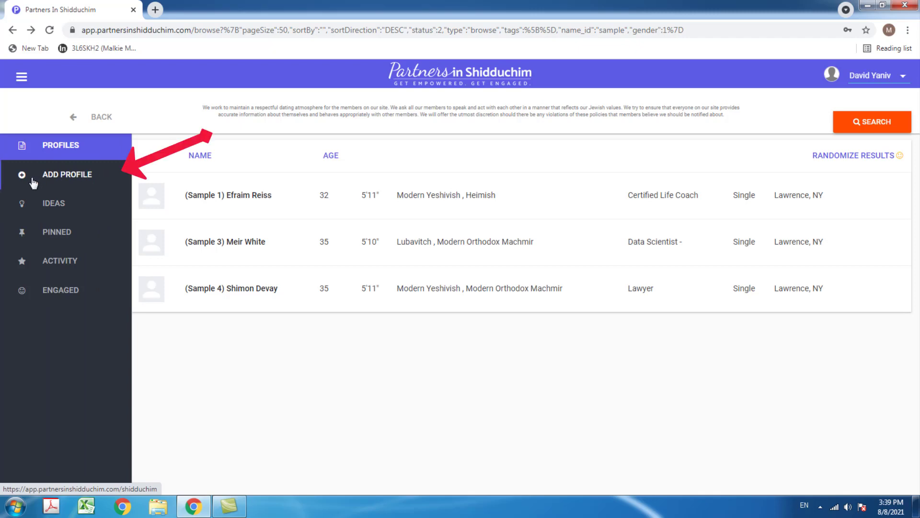
left_click(33, 181)
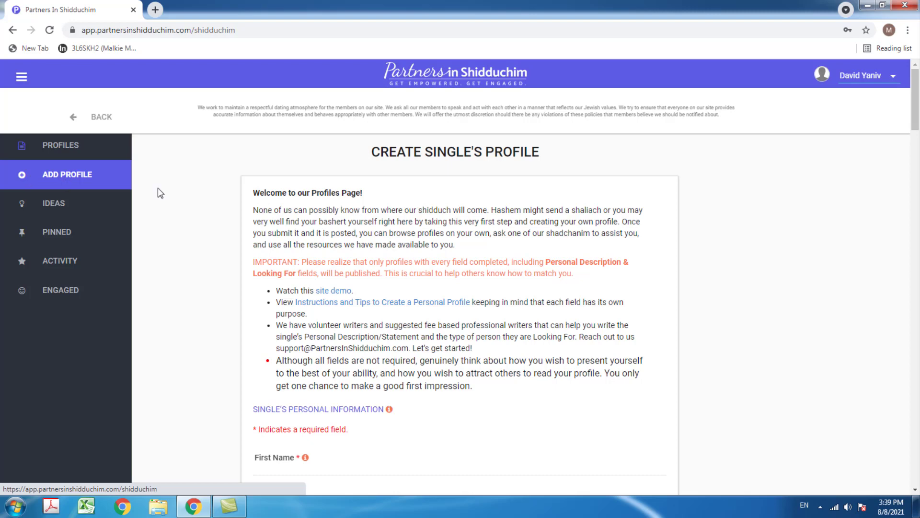
scroll(479, 234, "down", 4)
scroll(477, 240, "down", 8)
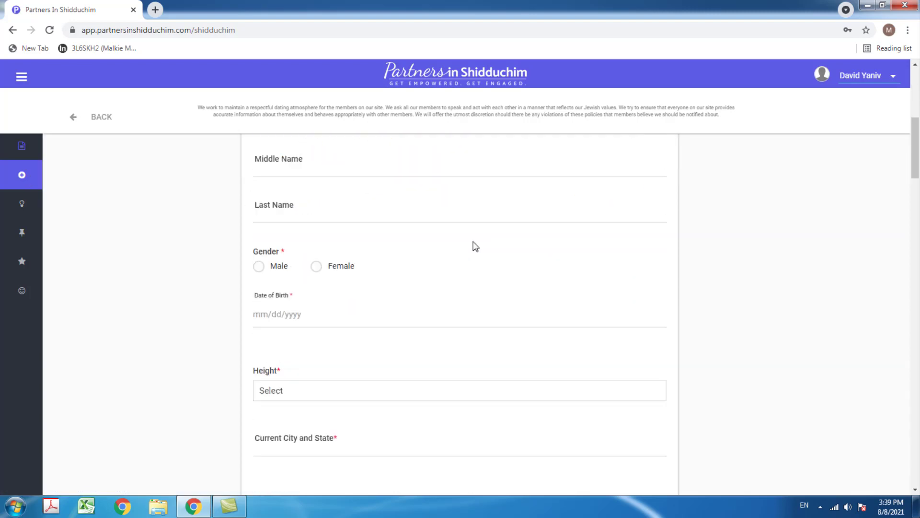